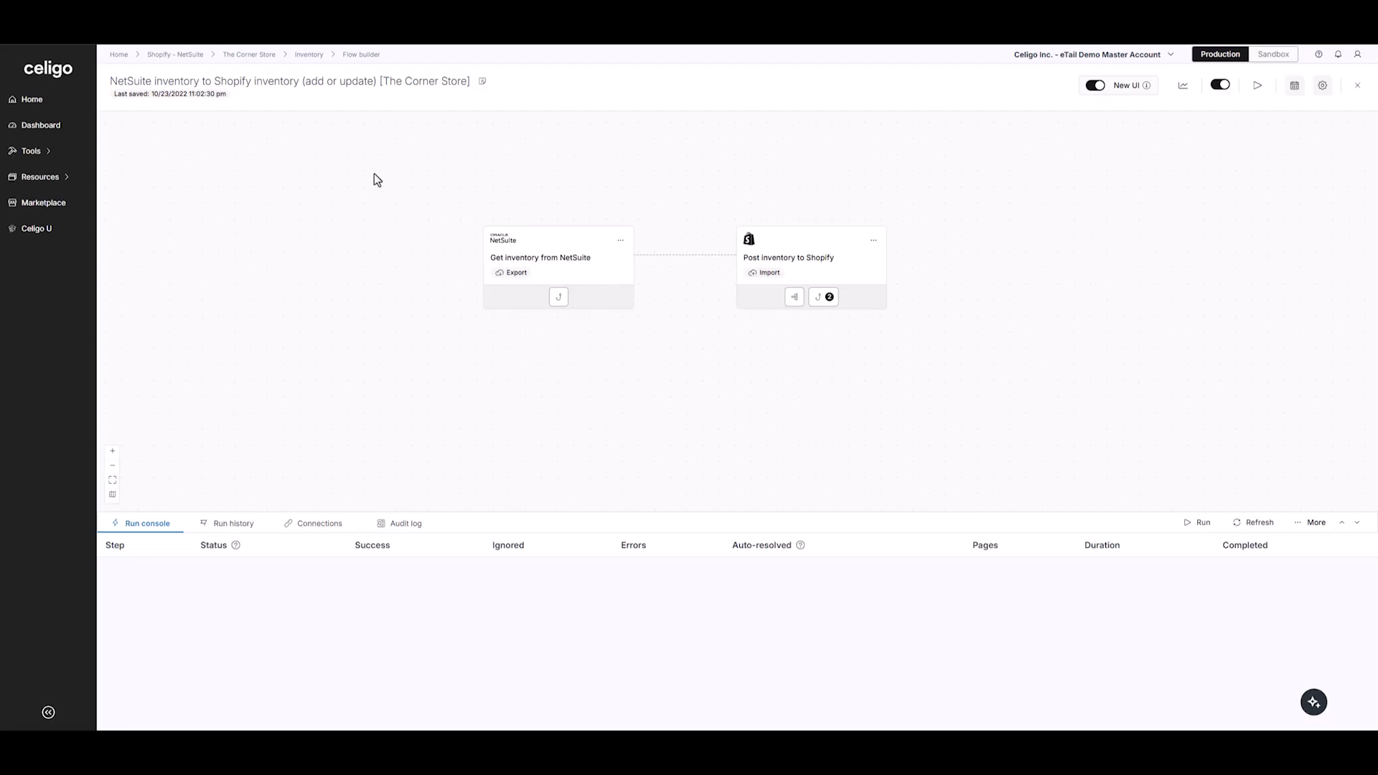
left_click_drag(358, 244, 406, 246)
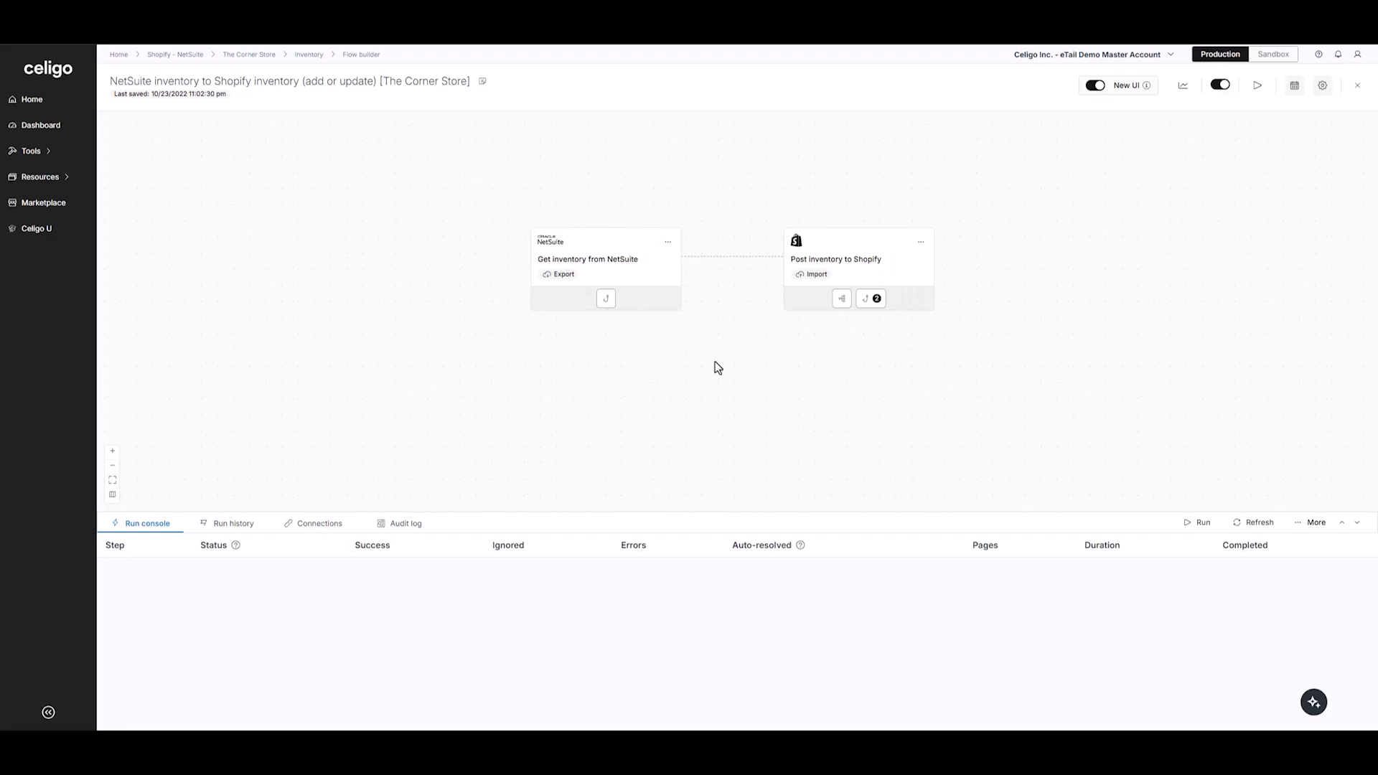
left_click_drag(739, 332, 701, 341)
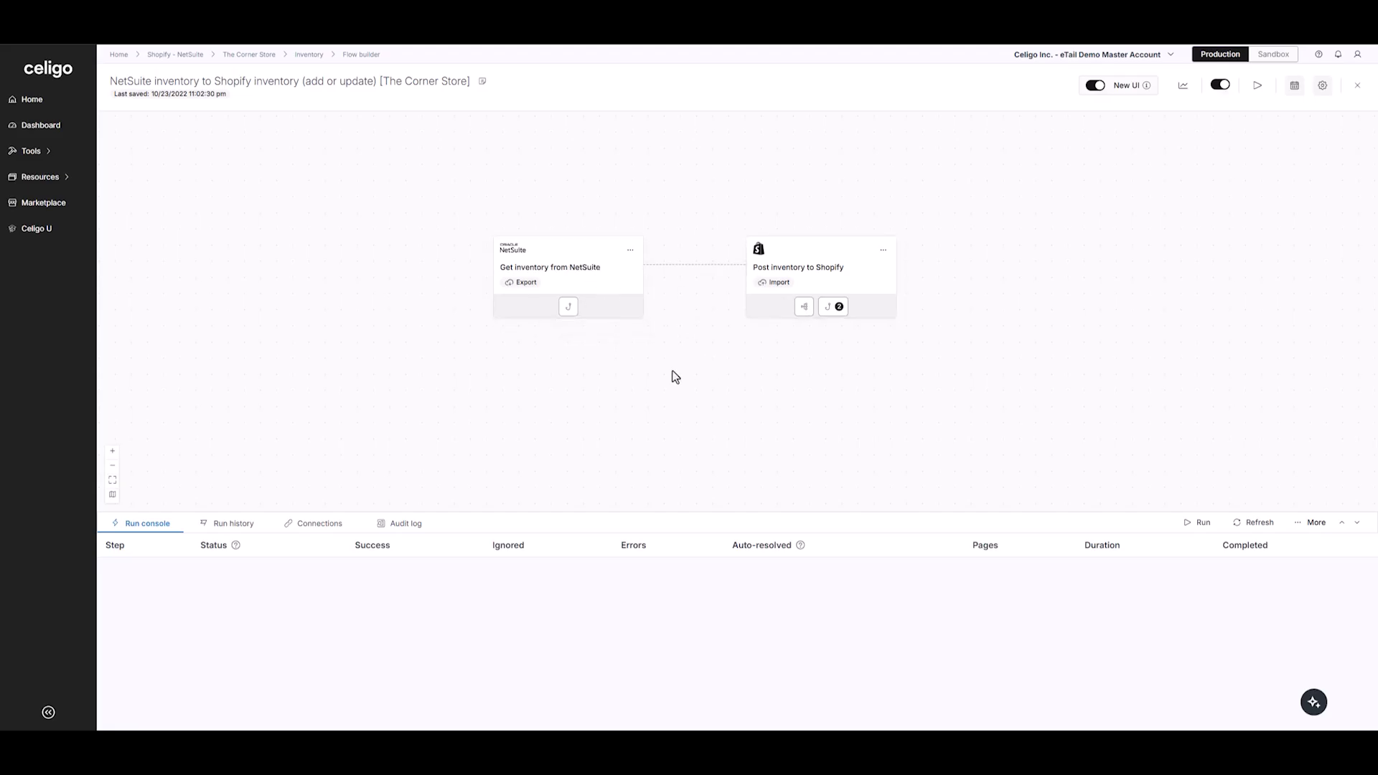
left_click_drag(667, 366, 627, 364)
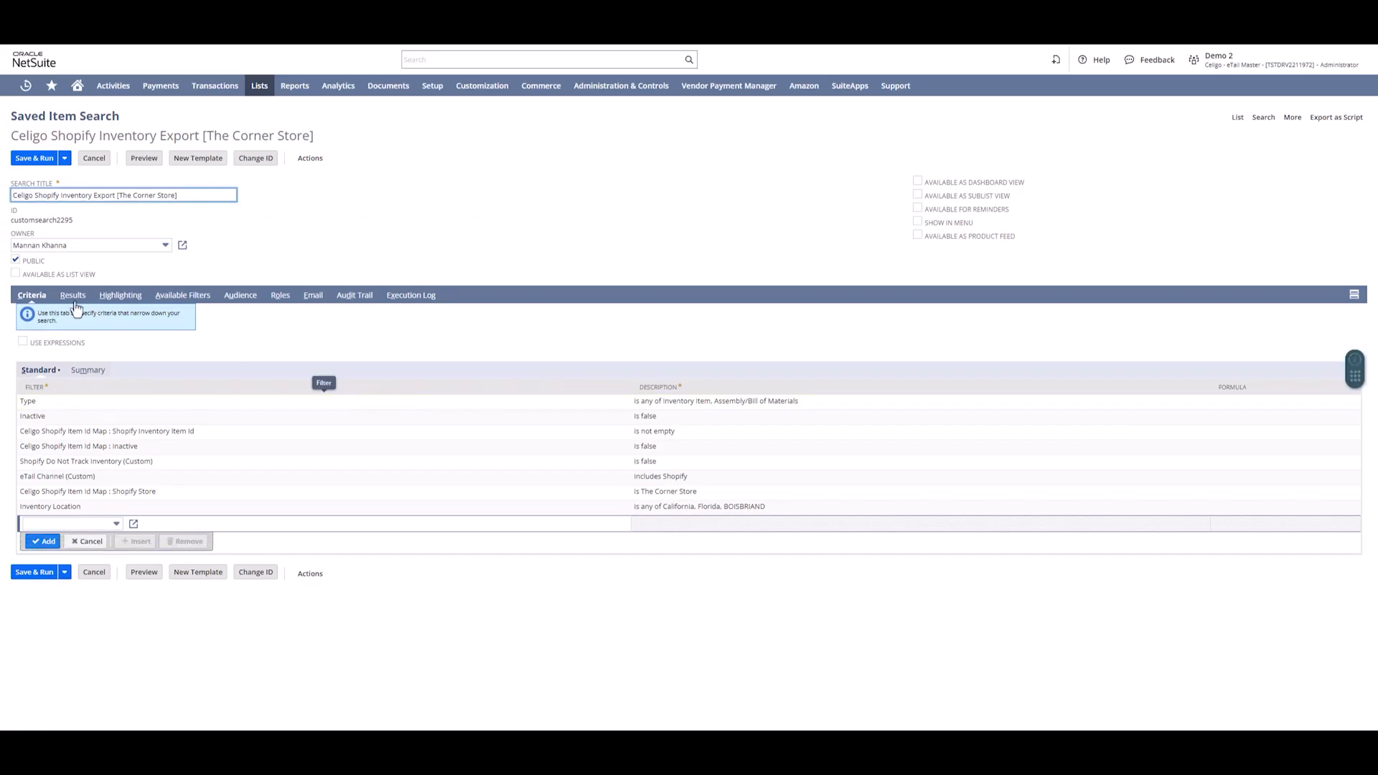
In the NetSuite saved search, examine the formulas of the quantity and quantity_with_buffer result columns.
left_click(76, 305)
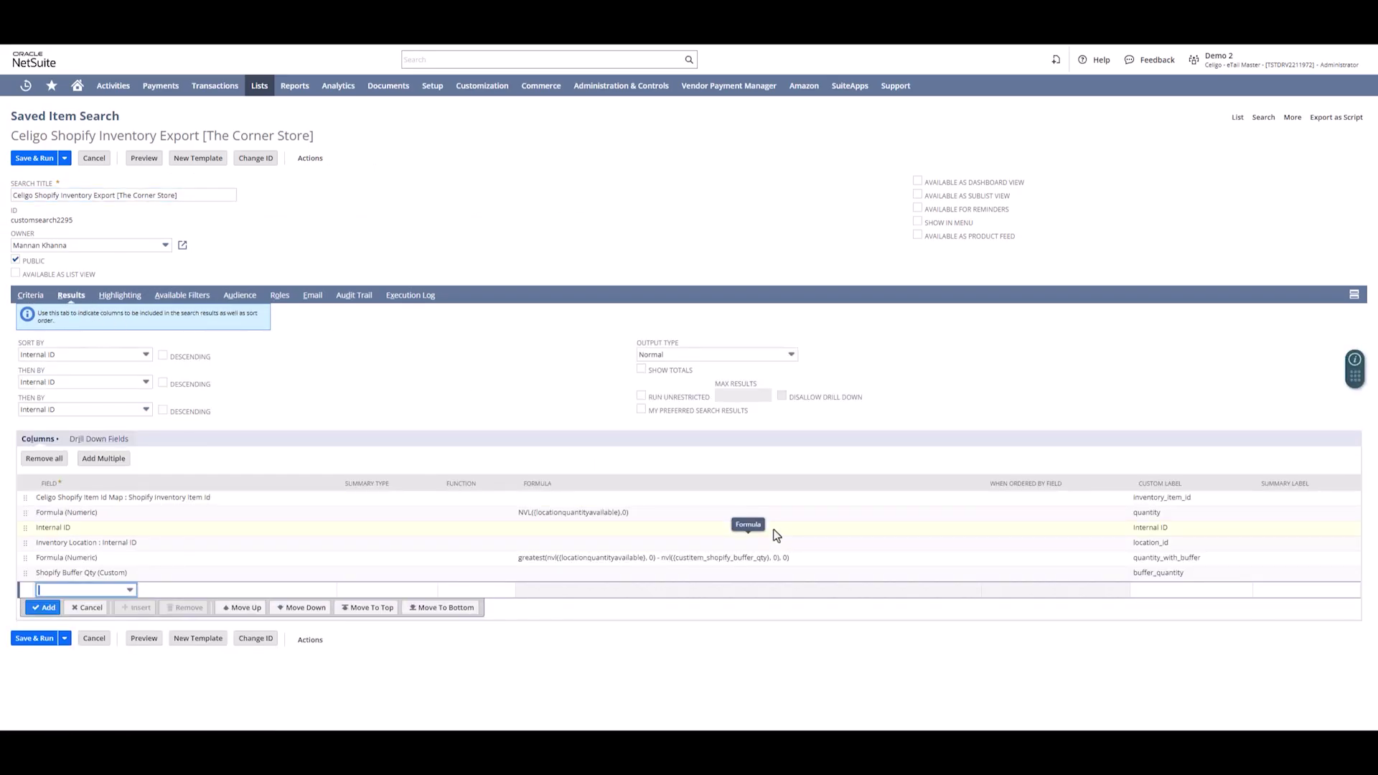
left_click(1152, 513)
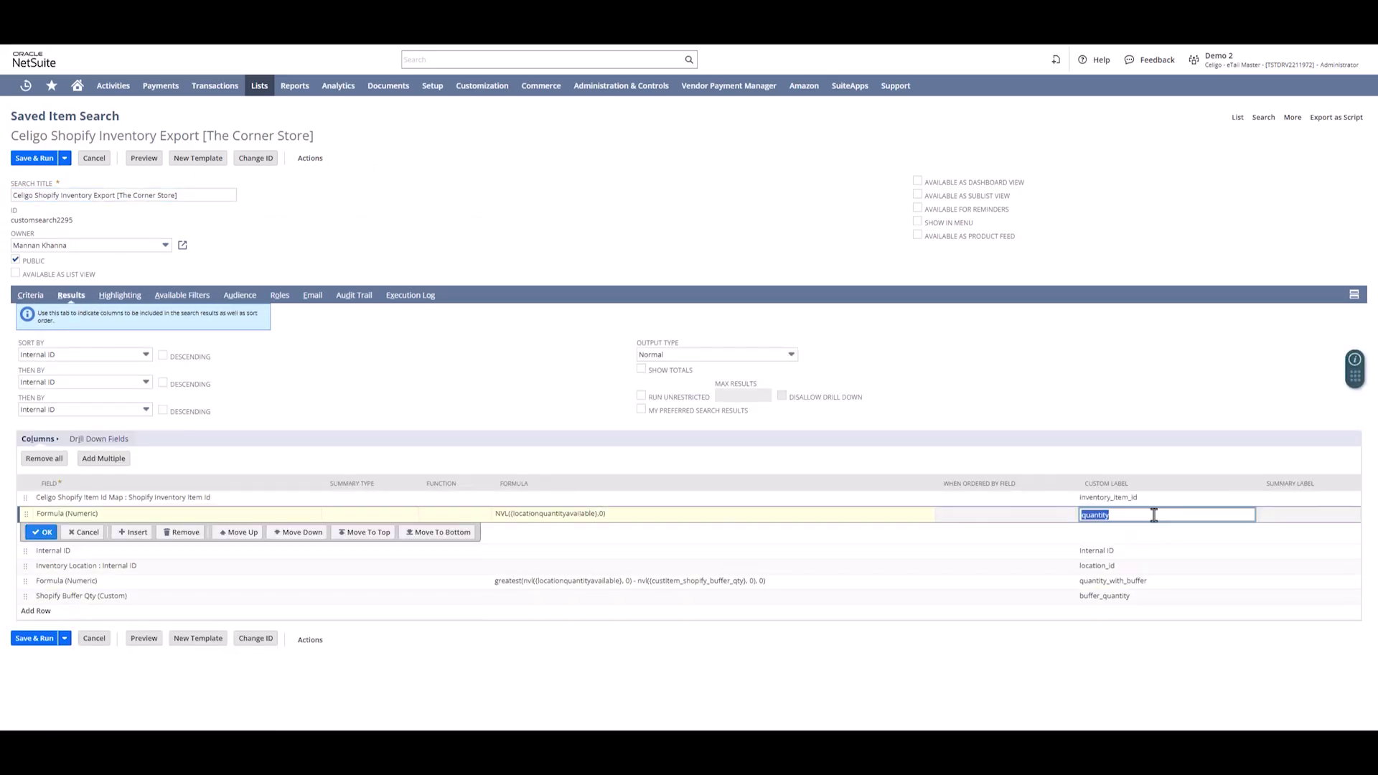
left_click(613, 515)
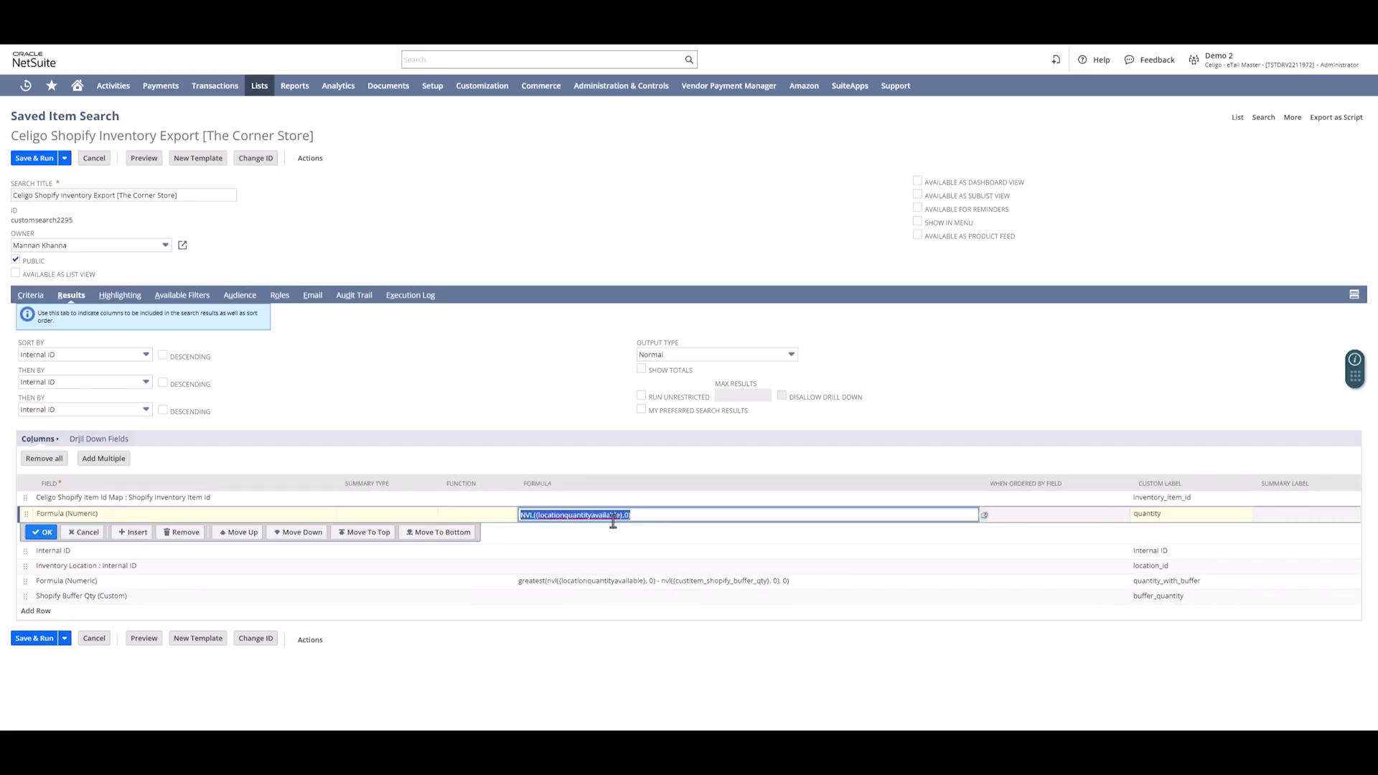
left_click(645, 581)
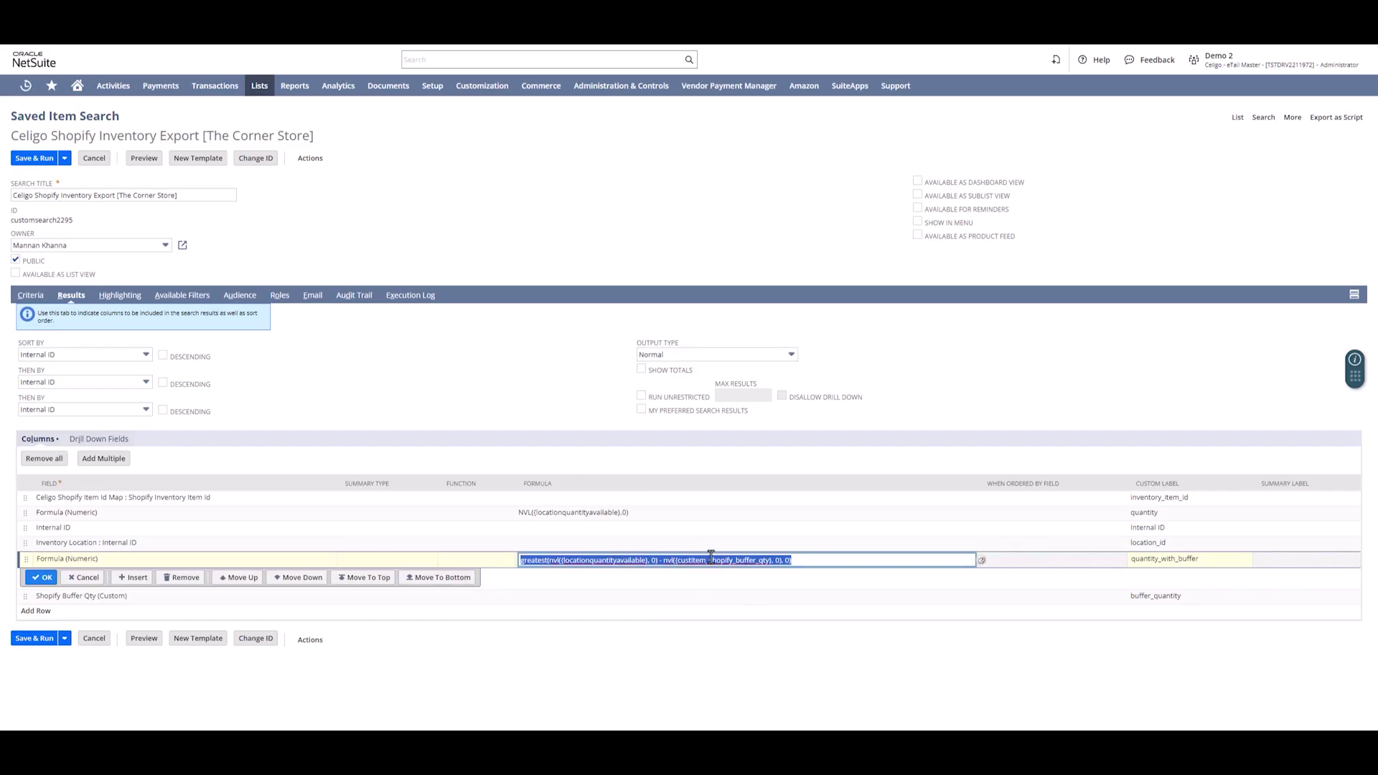
left_click(42, 578)
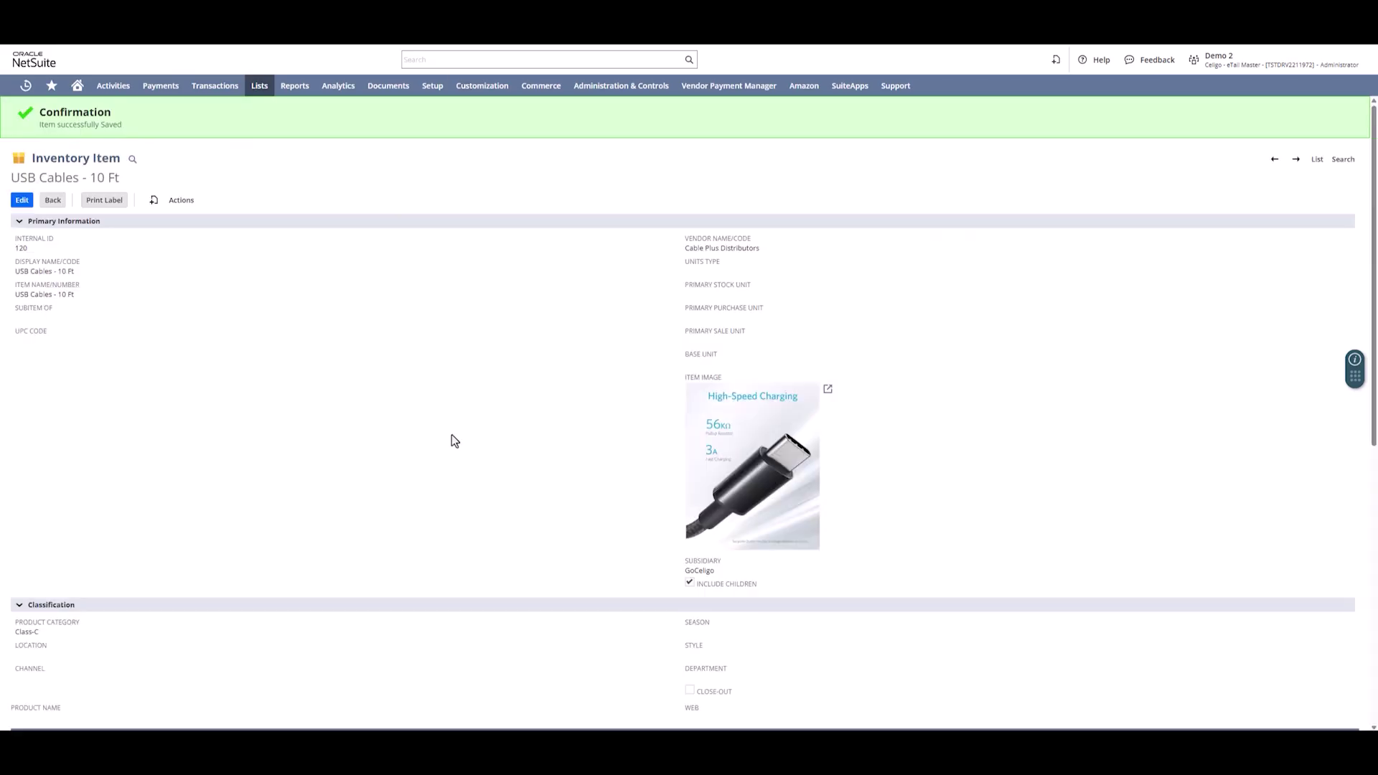
Check the Shopify Buffer Qty custom field on the USB Cables - 10 Ft inventory item record.
scroll(456, 432, "down", 1)
scroll(481, 428, "down", 6)
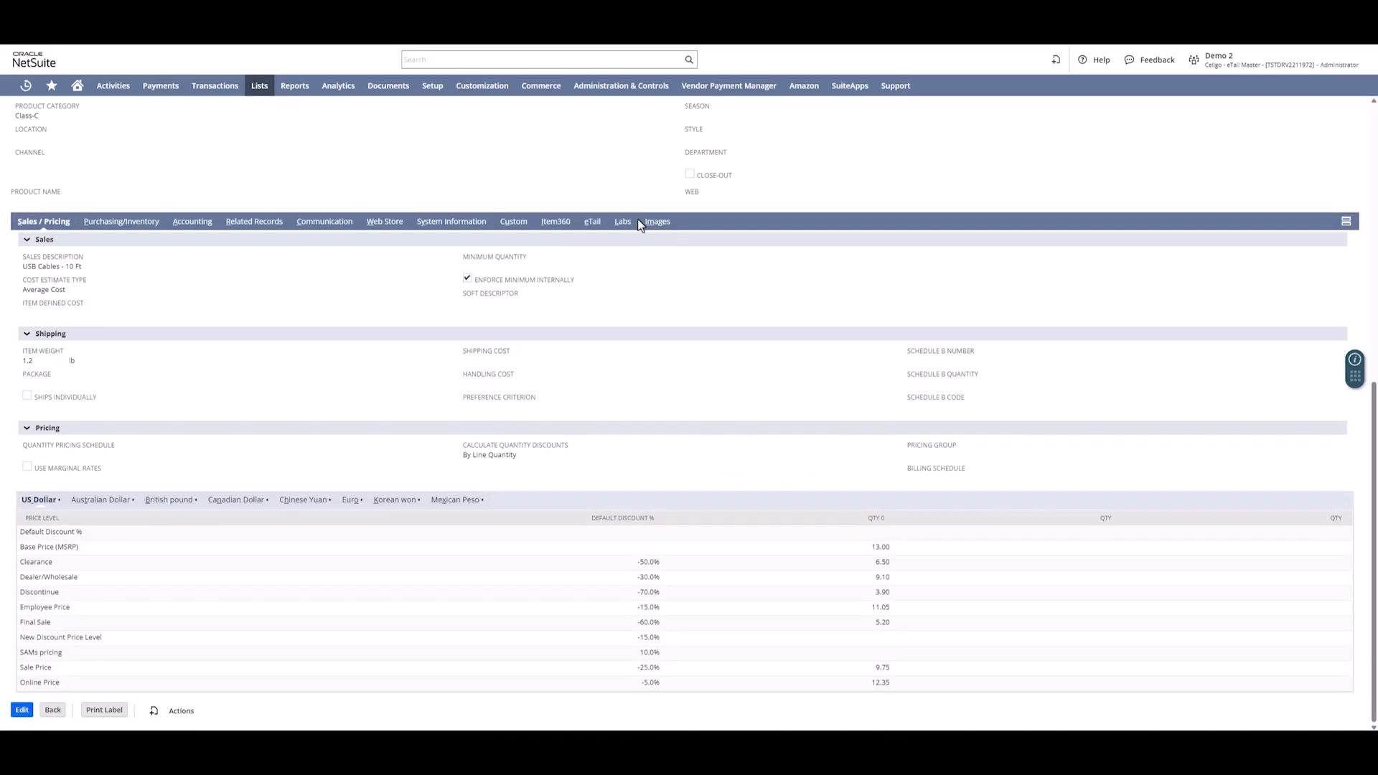
left_click(514, 221)
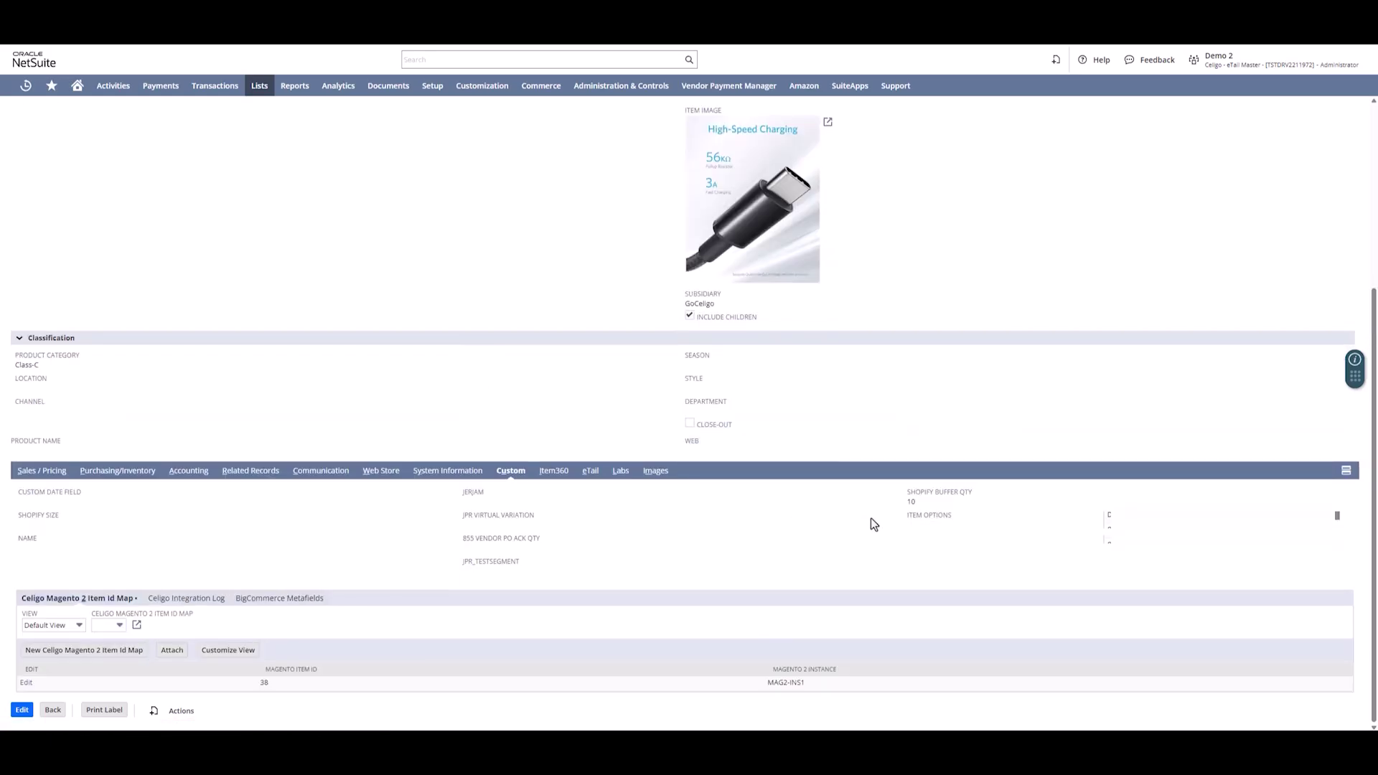
scroll(468, 393, "up", 4)
scroll(606, 430, "down", 4)
left_click_drag(910, 494, 980, 505)
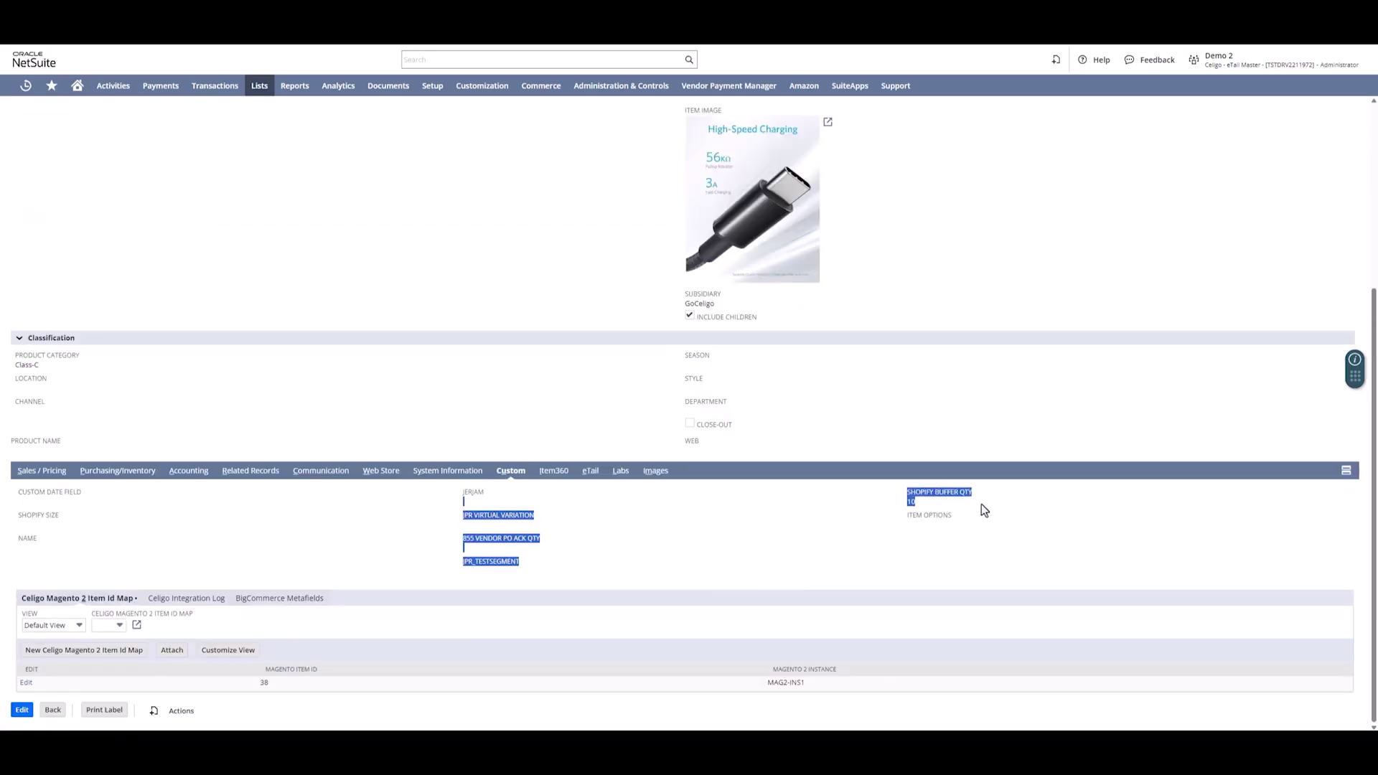
left_click(794, 505)
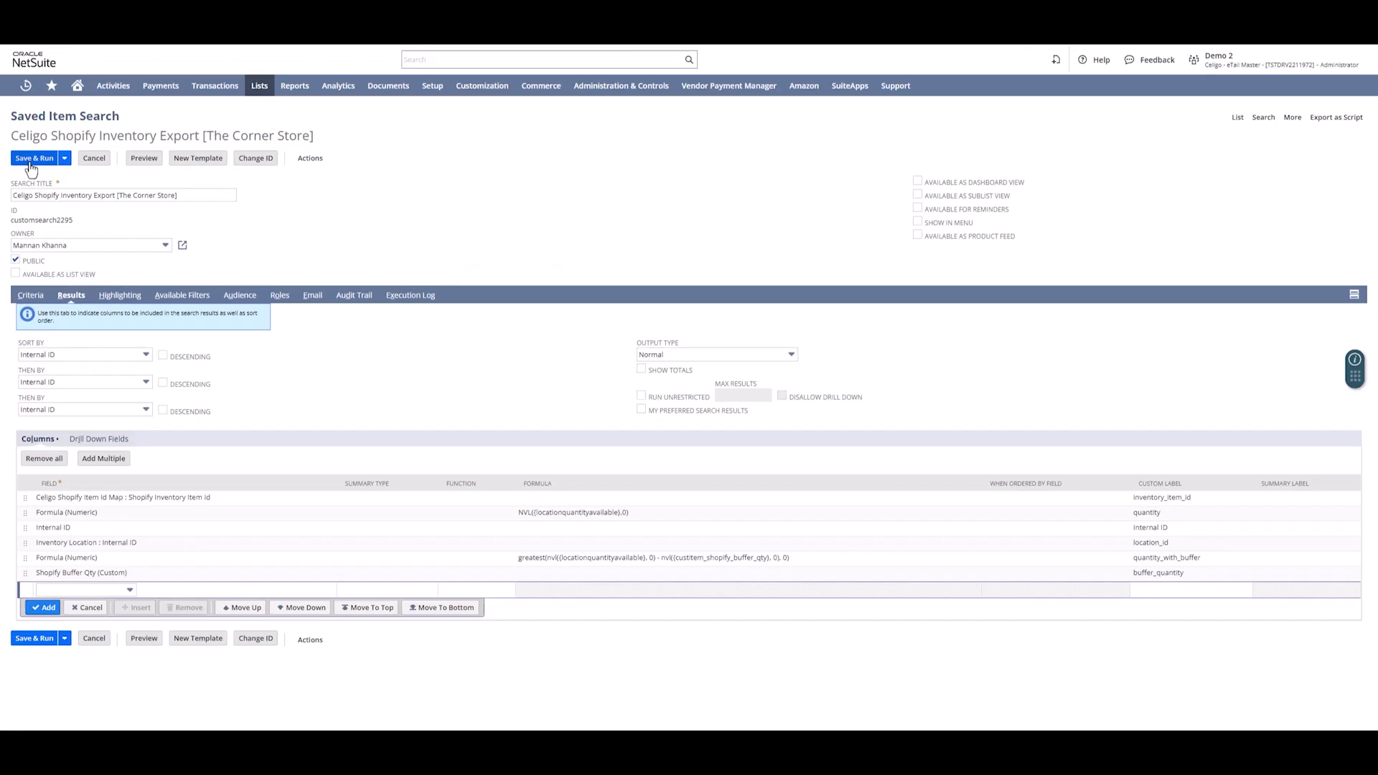
Save and run the Celigo Shopify Inventory Export search and compare the first row's buffered quantity with its plain quantity.
left_click(35, 160)
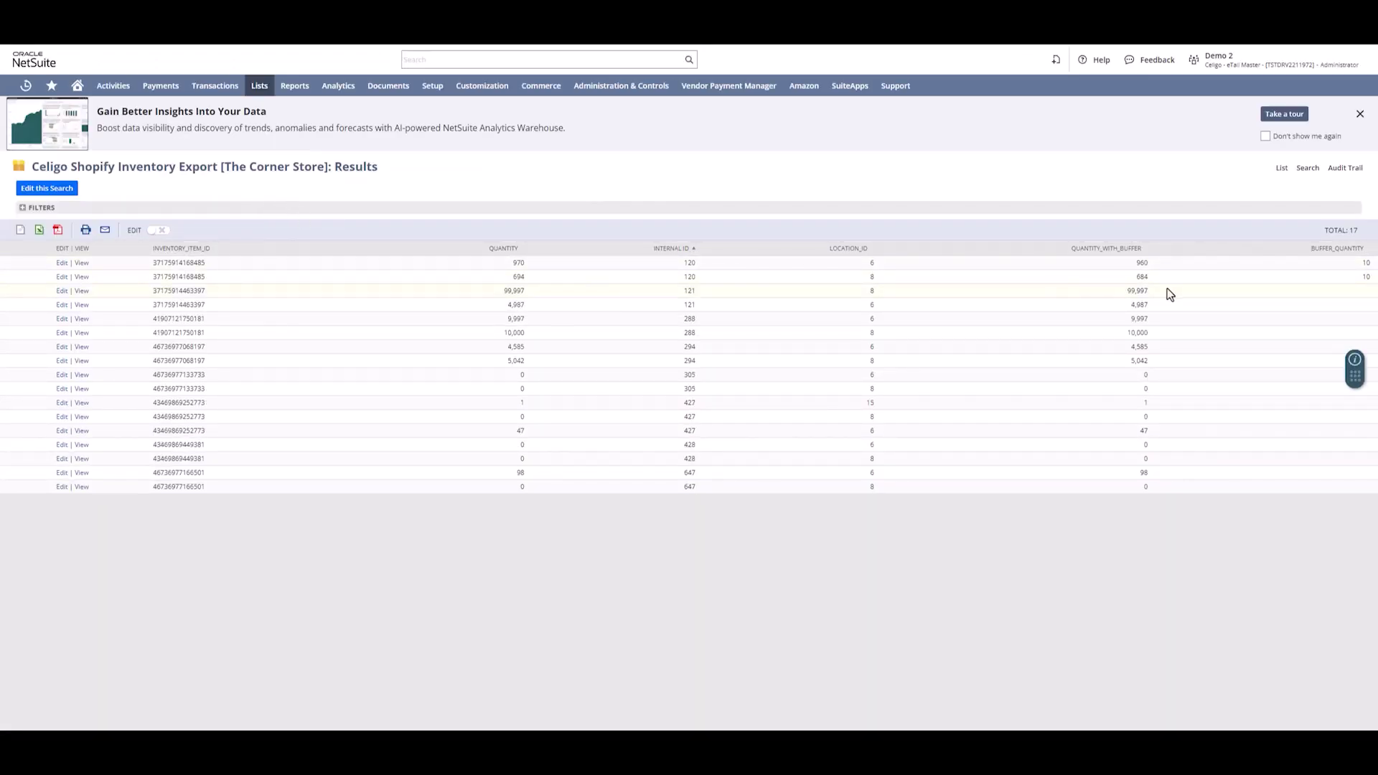
double_click(1141, 264)
double_click(518, 263)
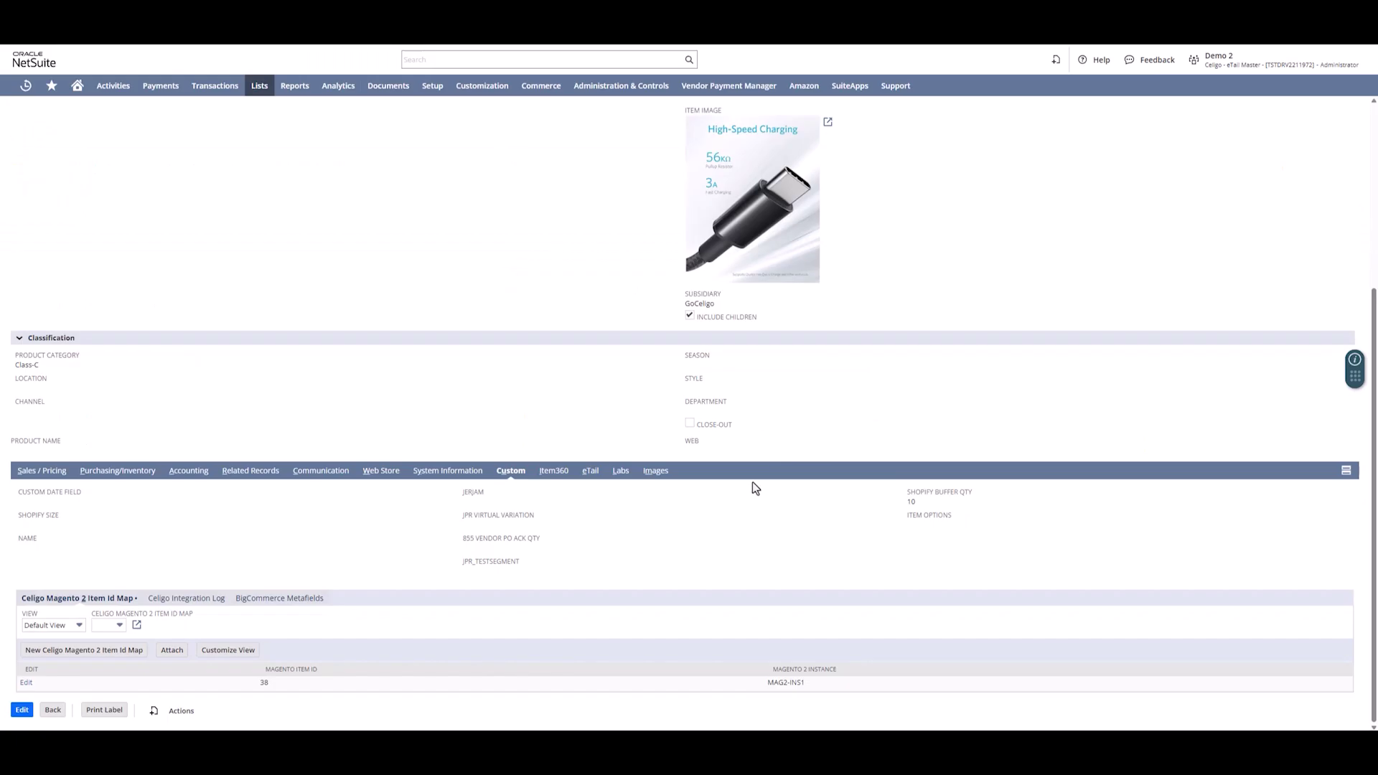
Examine the available quantities per location in the USB Cables - 10 Ft item's purchasing and inventory details.
left_click(41, 474)
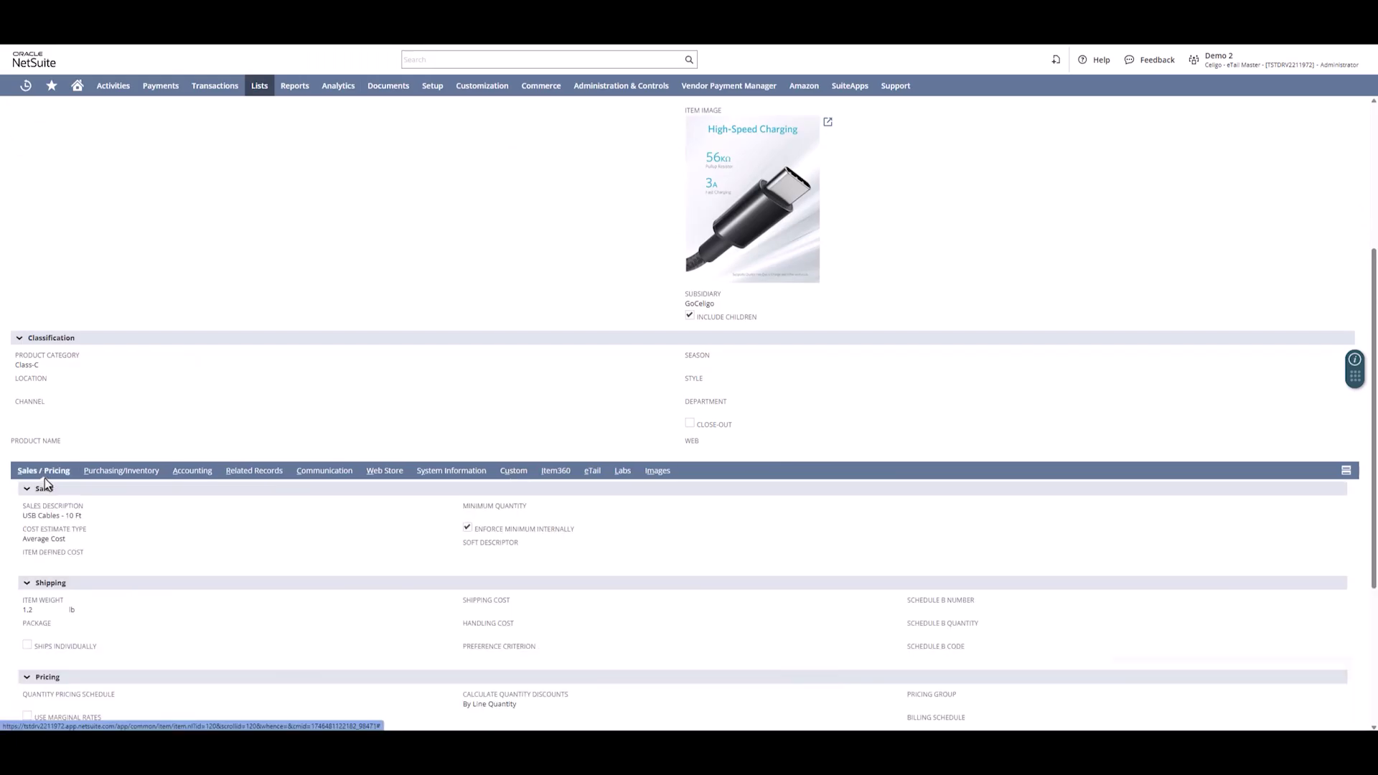
left_click(107, 474)
scroll(310, 508, "down", 8)
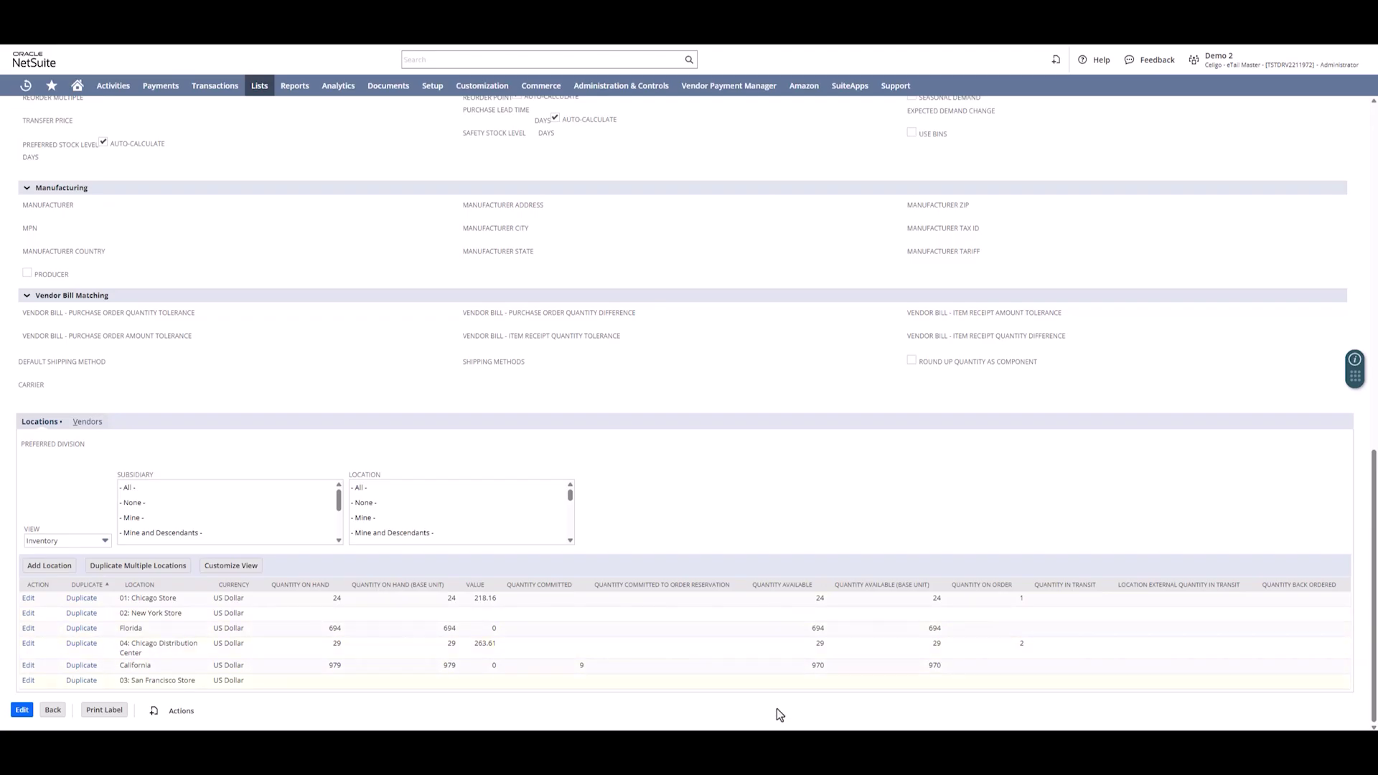
scroll(136, 414, "up", 5)
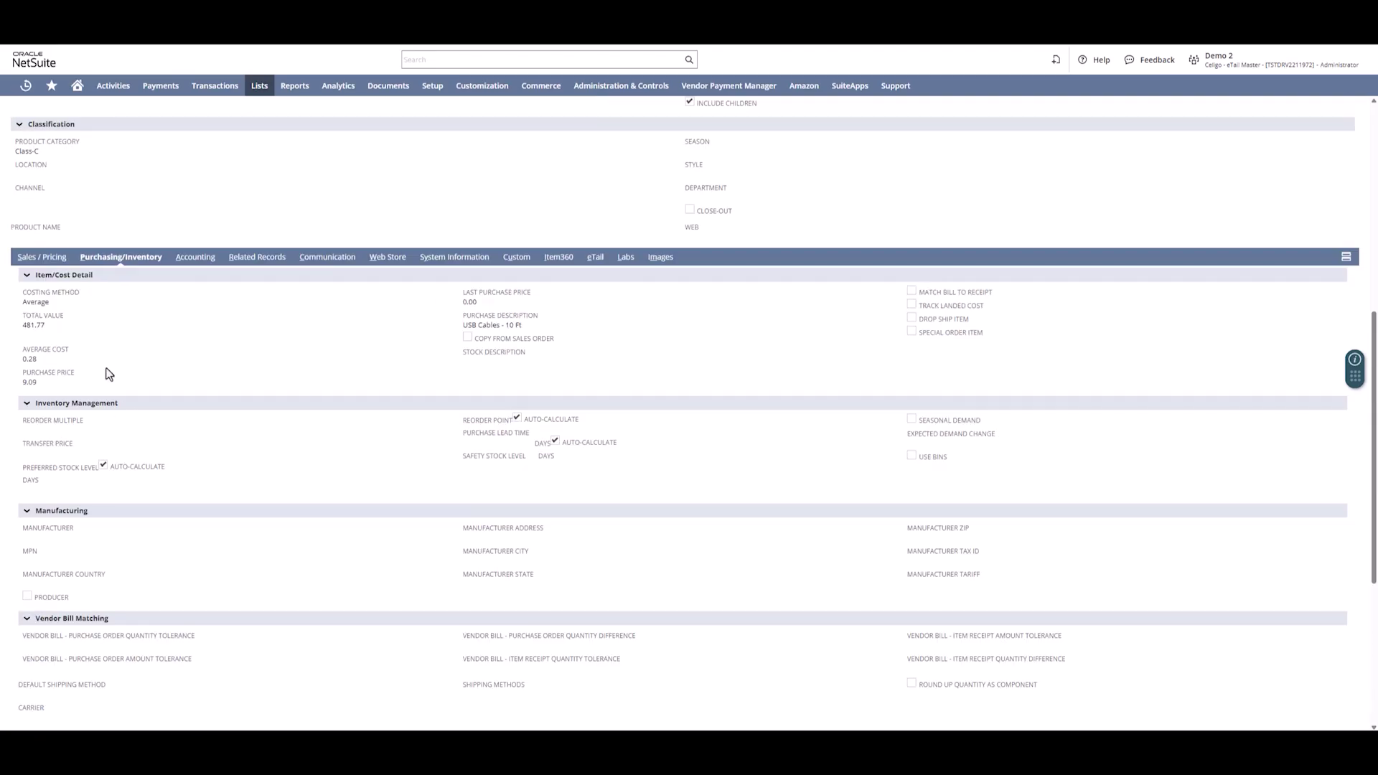
left_click(44, 256)
scroll(438, 524, "down", 1)
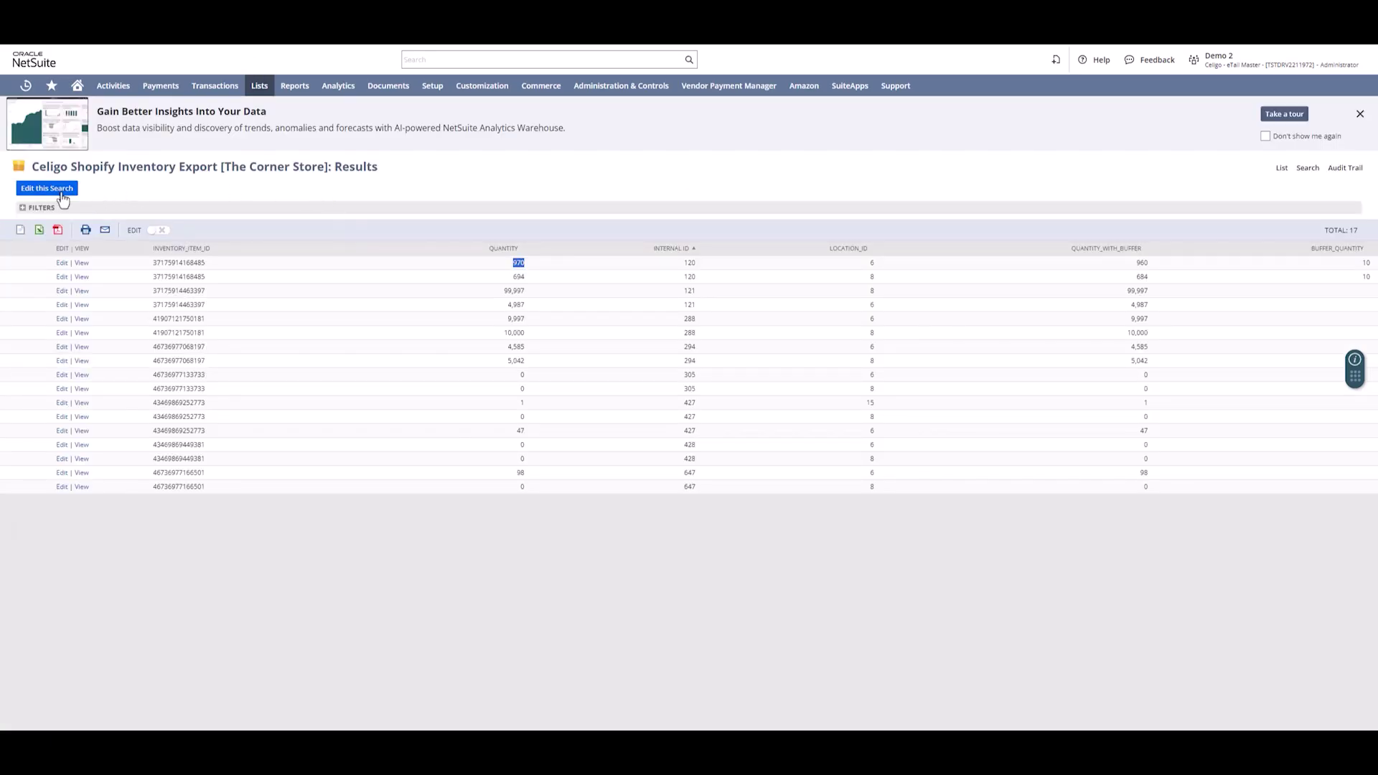
Reopen the saved search for editing and review its criteria and the two quantity formulas in the result columns.
left_click(59, 189)
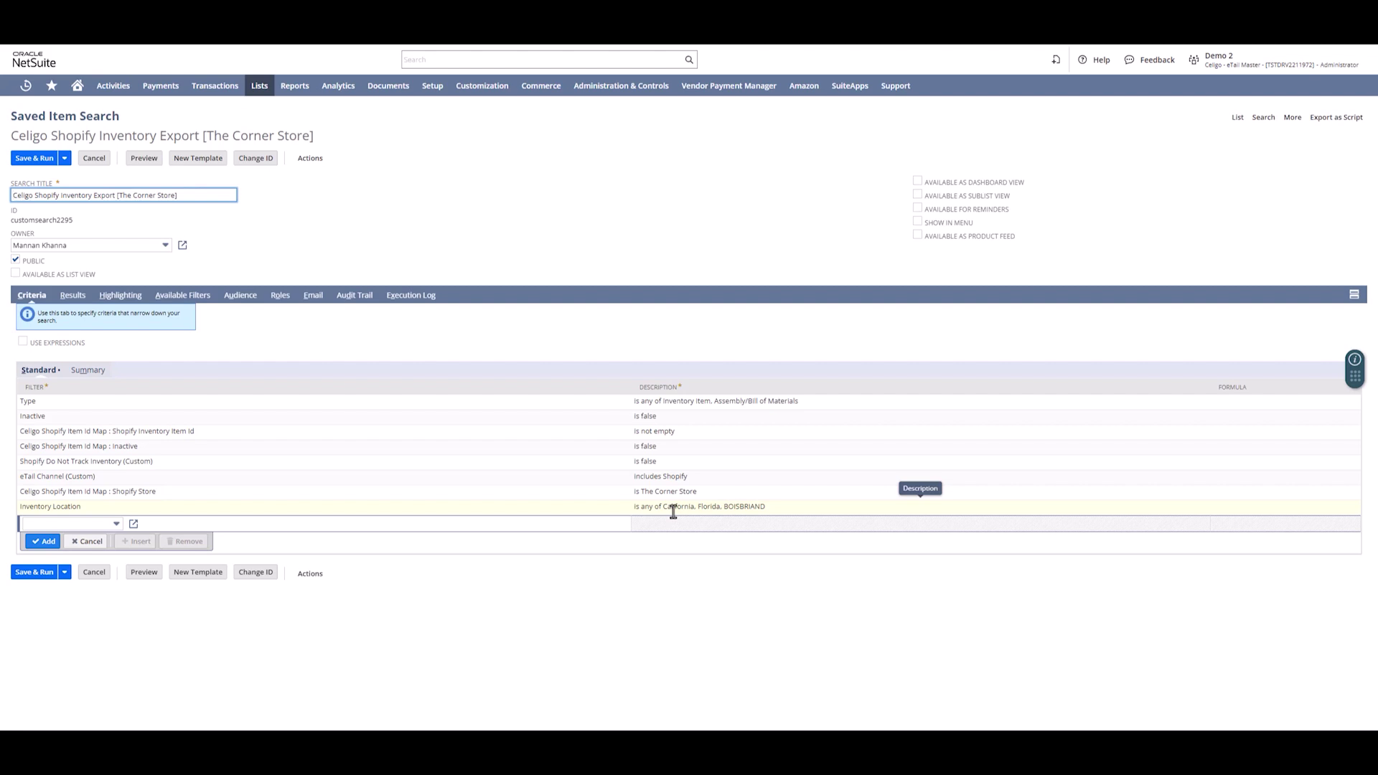
left_click(70, 296)
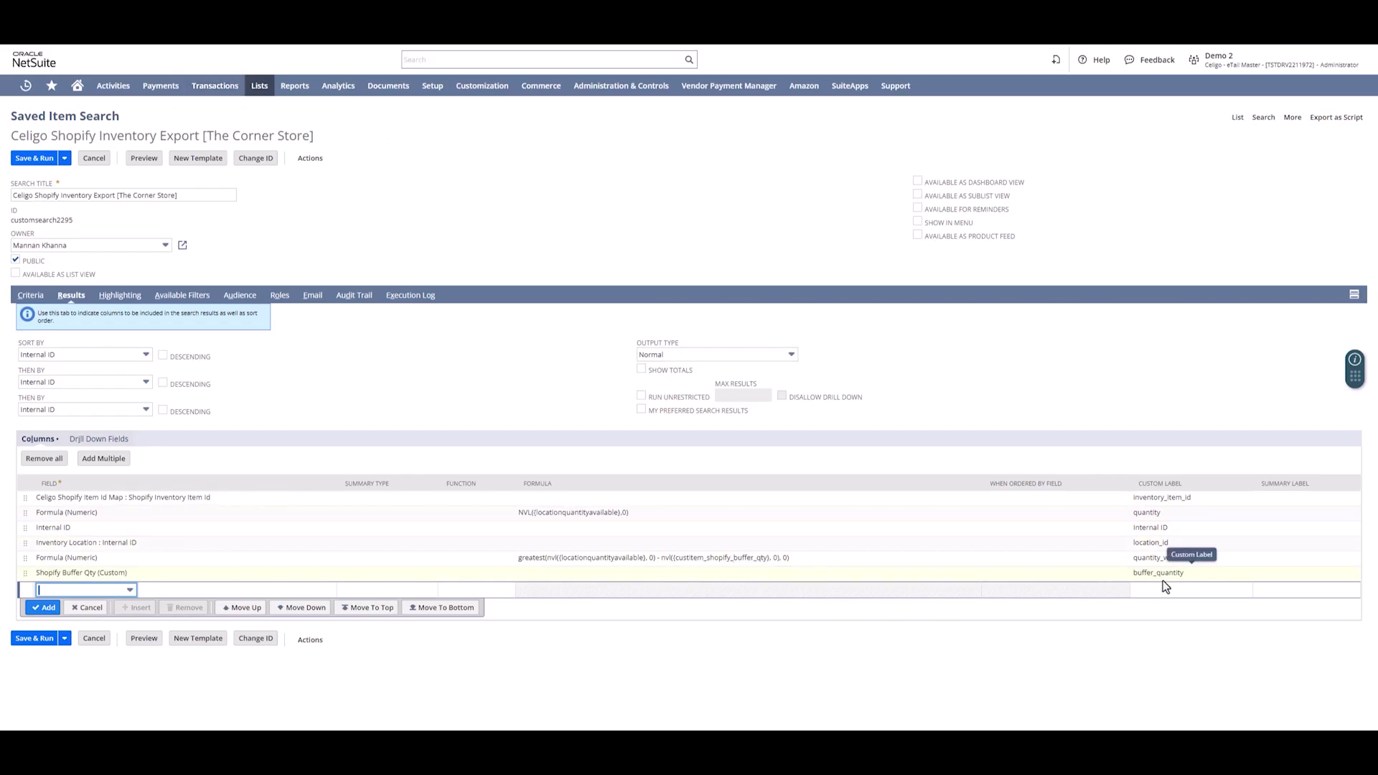
left_click(708, 558)
left_click(594, 514)
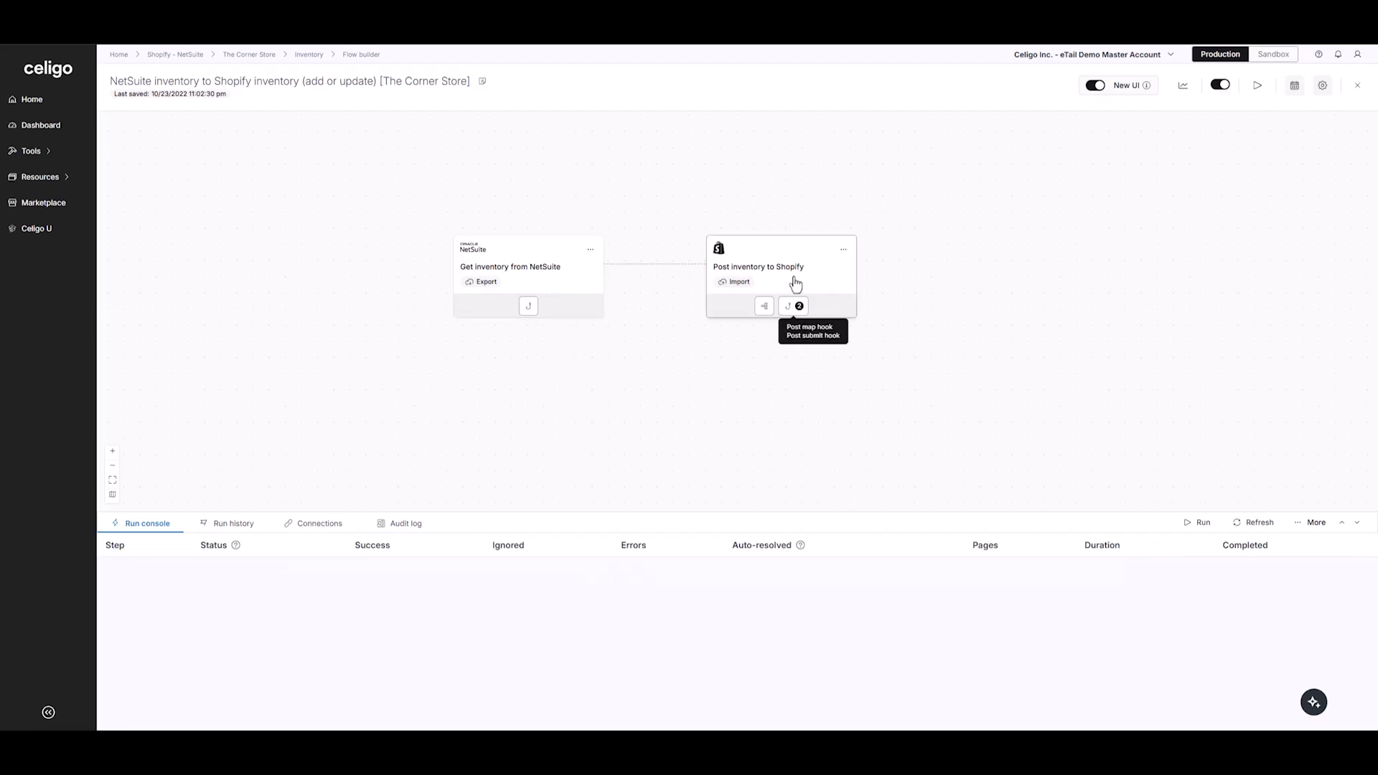
In the Celigo flow, inspect the Shopify import's field mapping and the NetSuite export's transformation rules, closing each without changes.
left_click(764, 306)
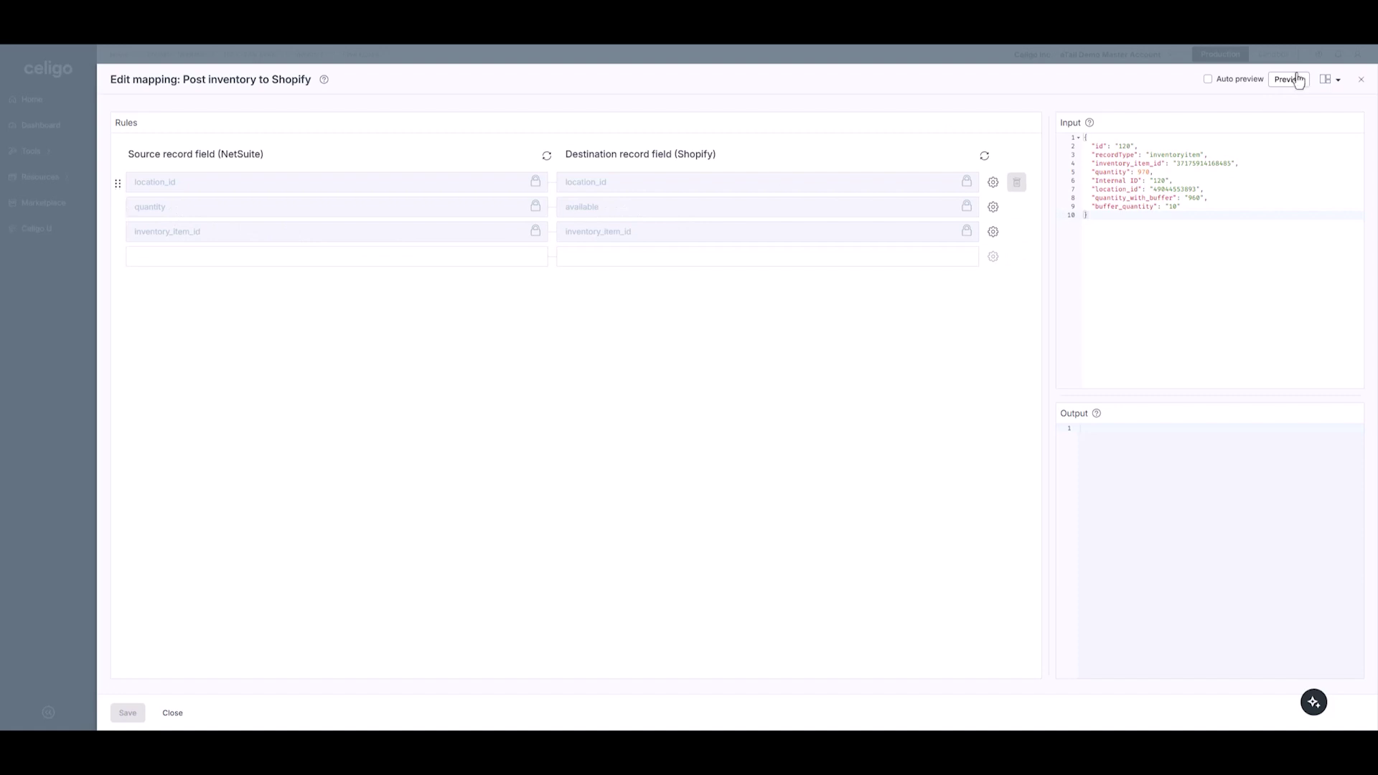
left_click(1361, 80)
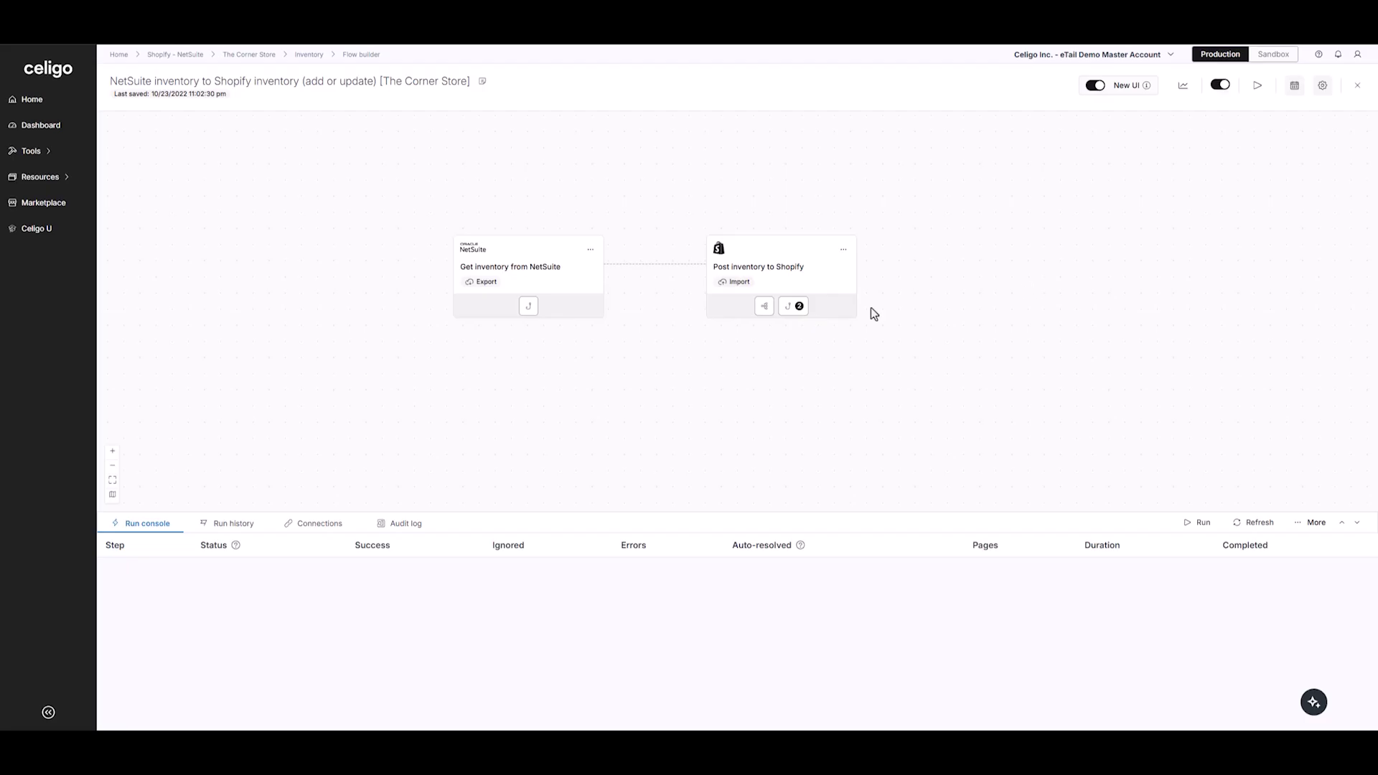
left_click(602, 263)
left_click(665, 361)
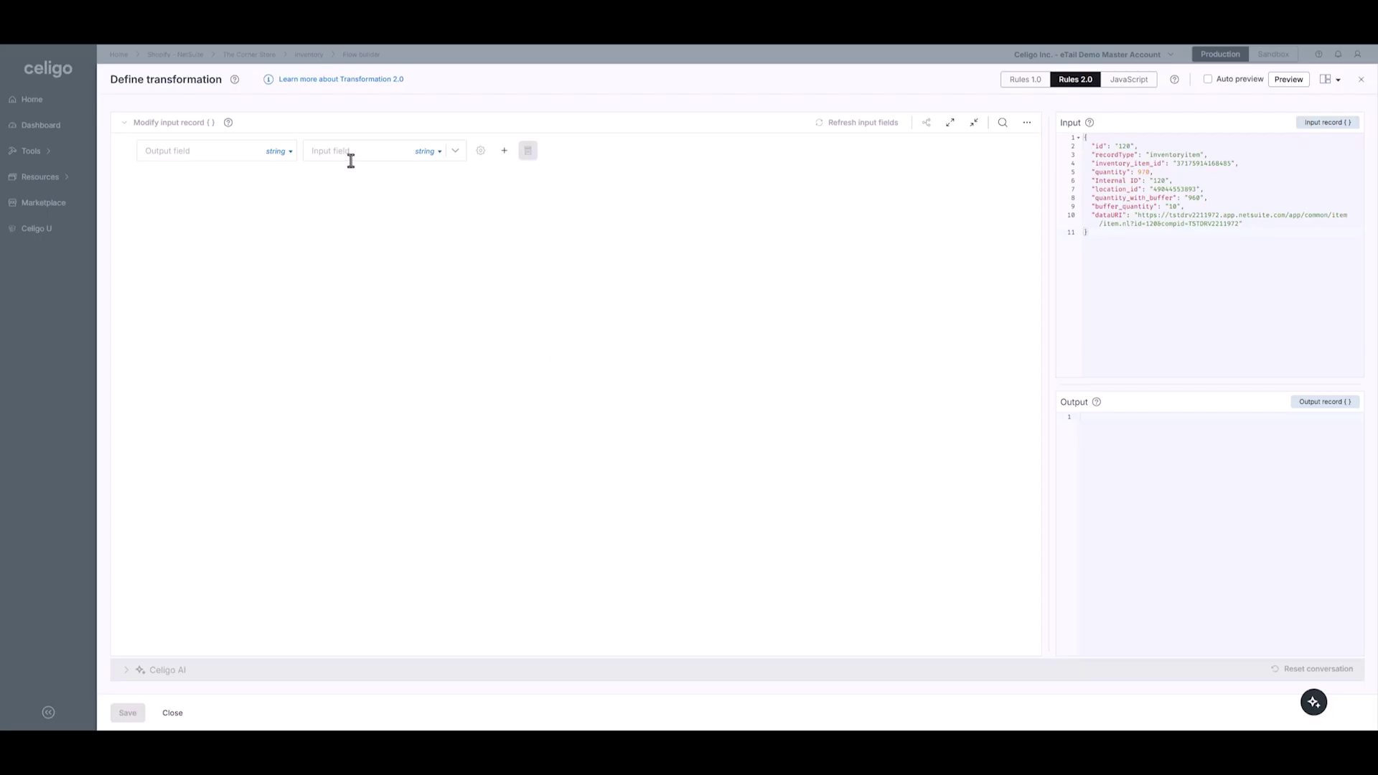
left_click(175, 715)
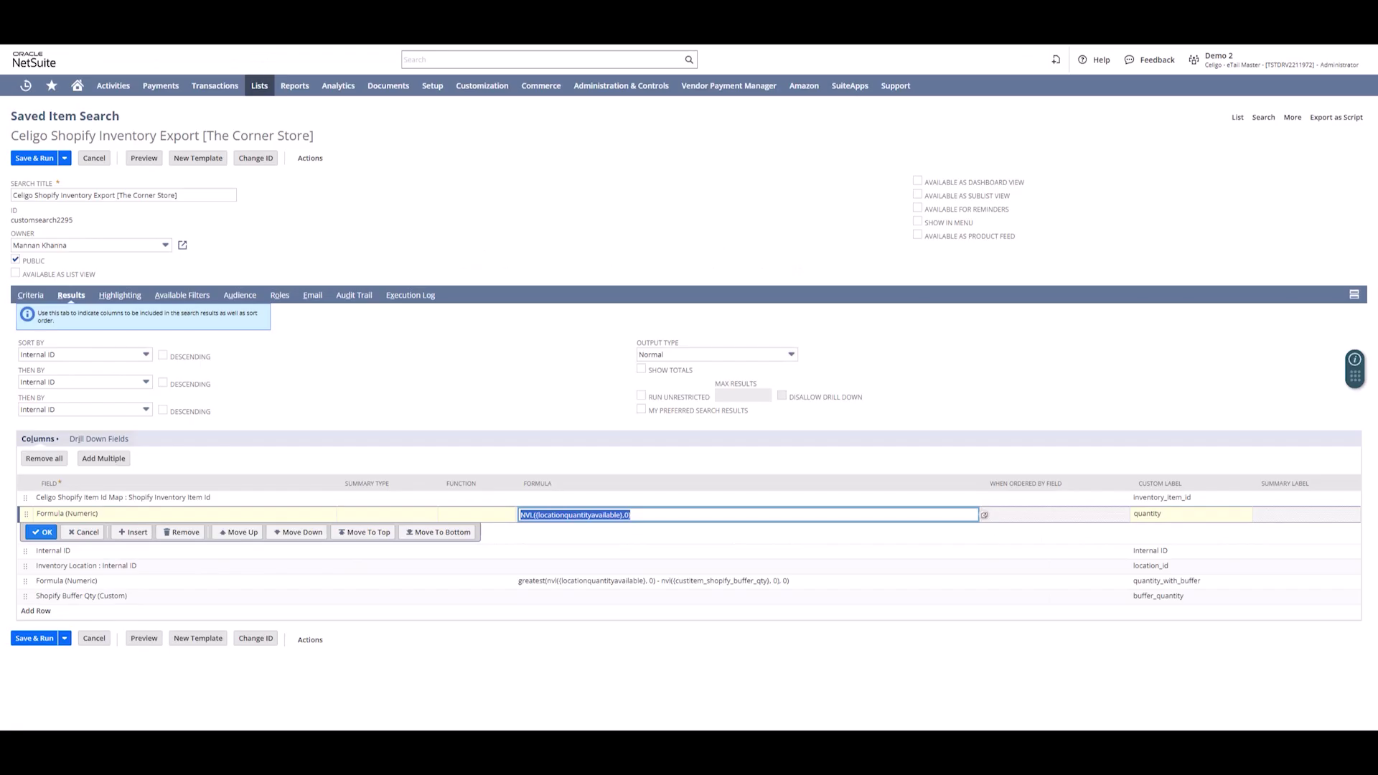